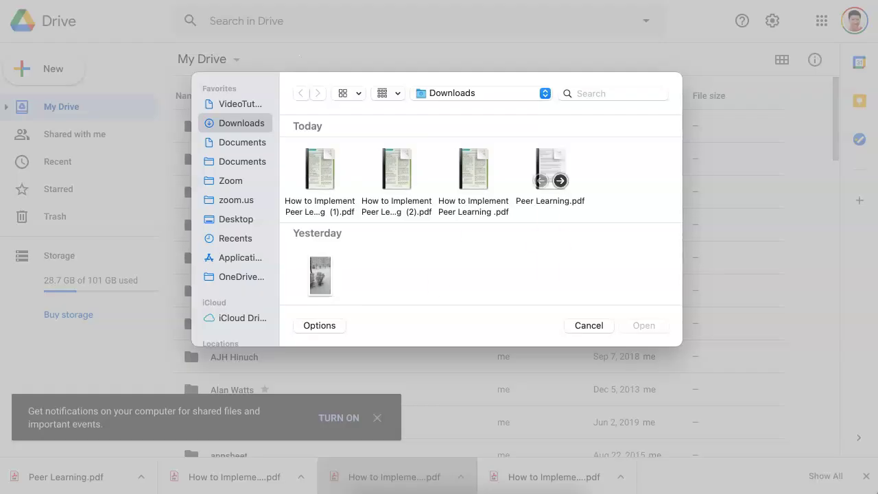
# Select 'How to Implement Peer Learning .pdf' and 'Peer Learning.pdf' in Downloads and upload both.
pyautogui.scroll(-1, 551, 168)
pyautogui.scroll(-1, 551, 168)
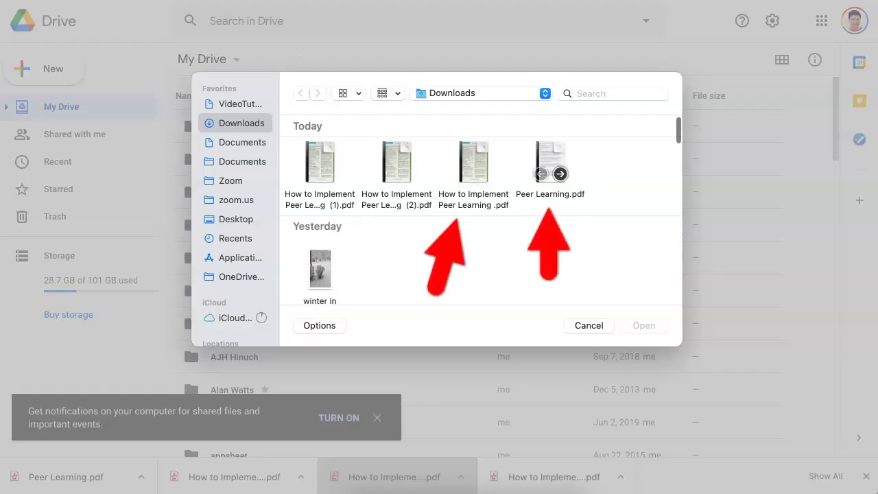
pyautogui.click(473, 164)
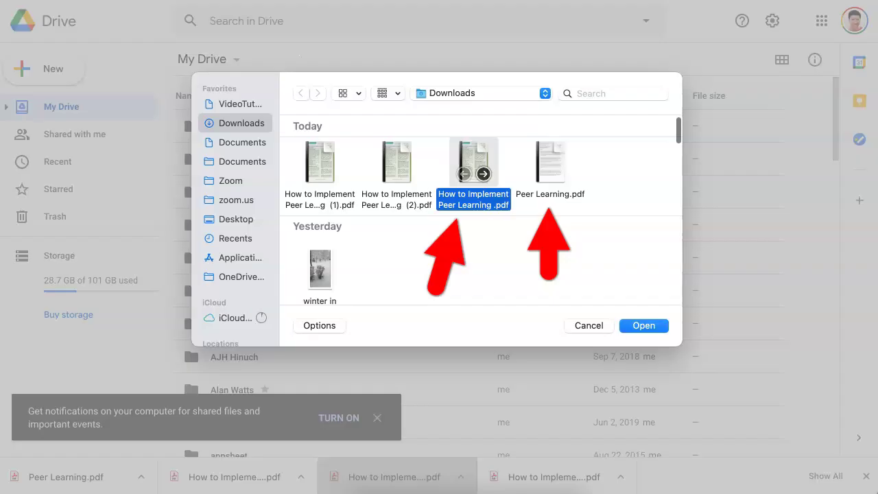
pyautogui.keyDown('shift'); pyautogui.click(551, 165); pyautogui.keyUp('shift')
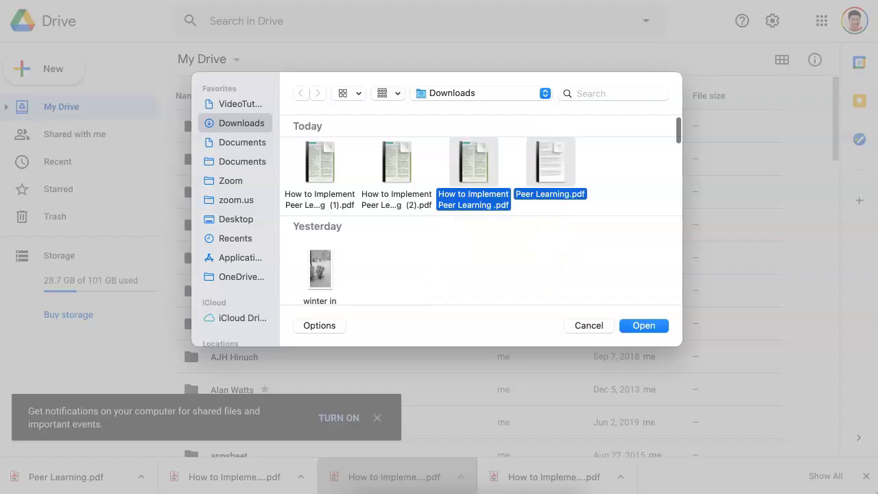
pyautogui.press('Return')
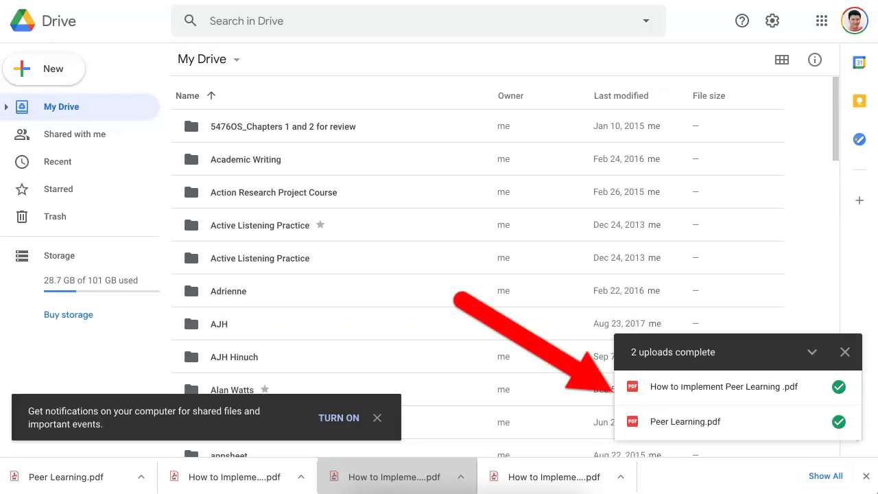
# Clear the stray folder selection in My Drive once both uploads have completed.
pyautogui.click(411, 225)
pyautogui.keyDown('shift'); pyautogui.click(412, 324); pyautogui.keyUp('shift')
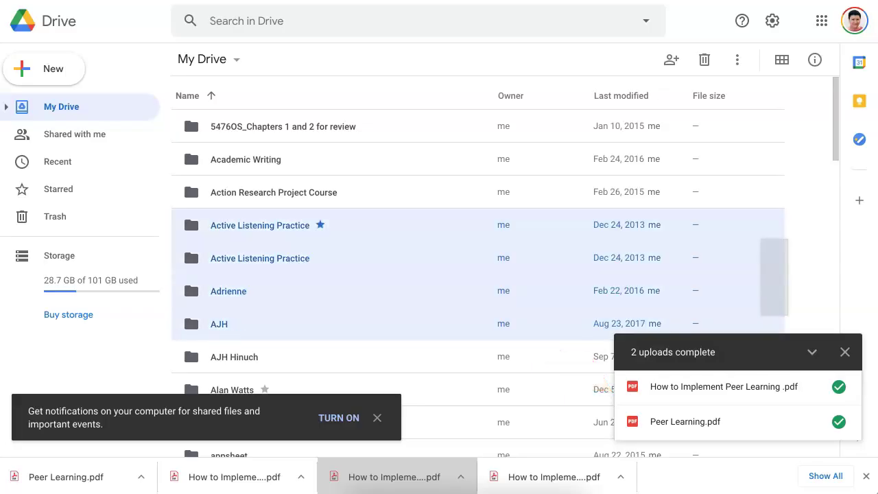
pyautogui.press('Escape')
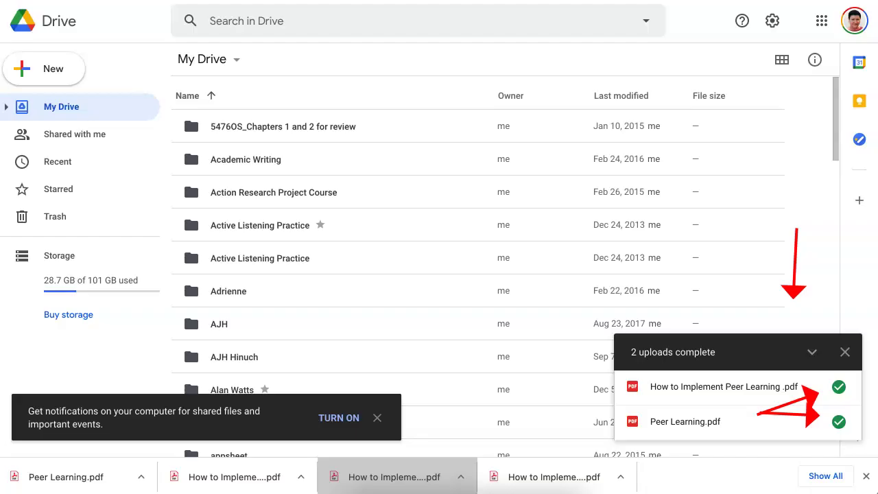
pyautogui.moveTo(789, 387)
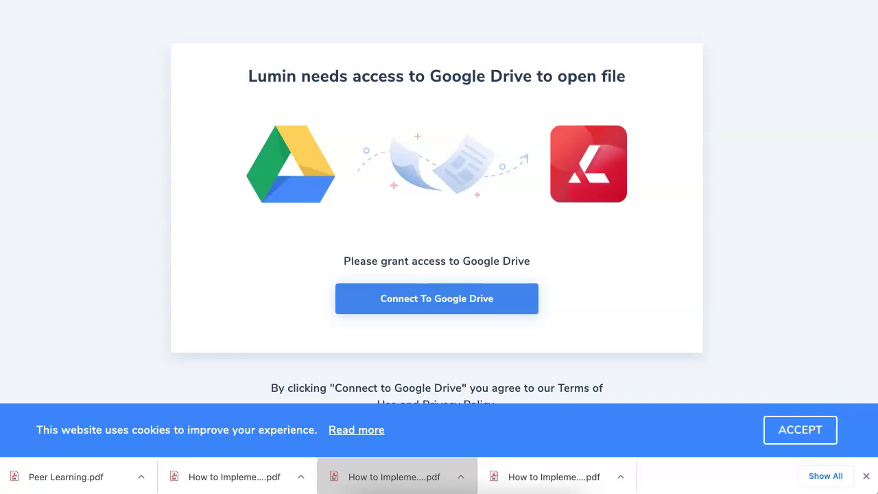
# Connect Lumin PDF to Google Drive with the first account, allowing configuration-data and opened-file access.
pyautogui.click(436, 299)
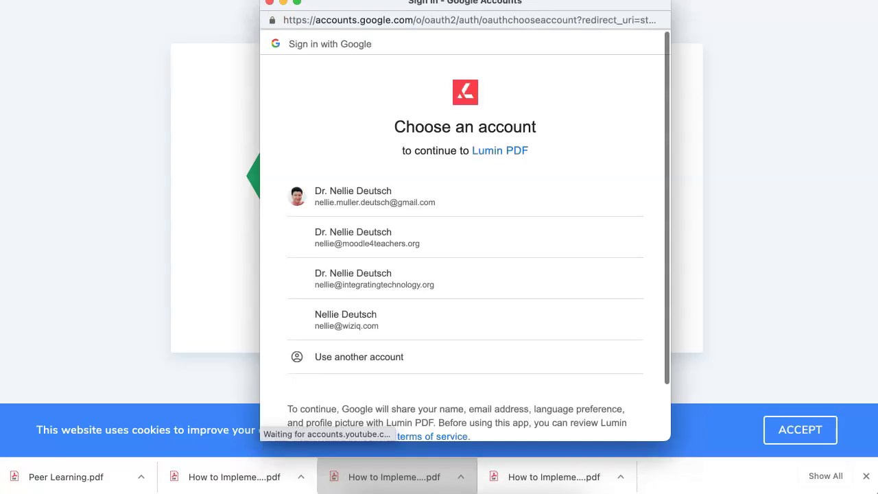
pyautogui.scroll(-2, 412, 295)
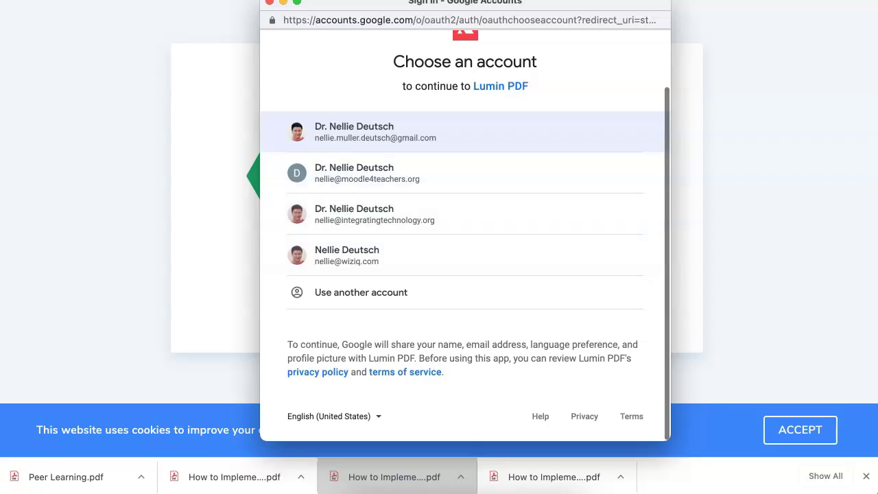
pyautogui.click(356, 132)
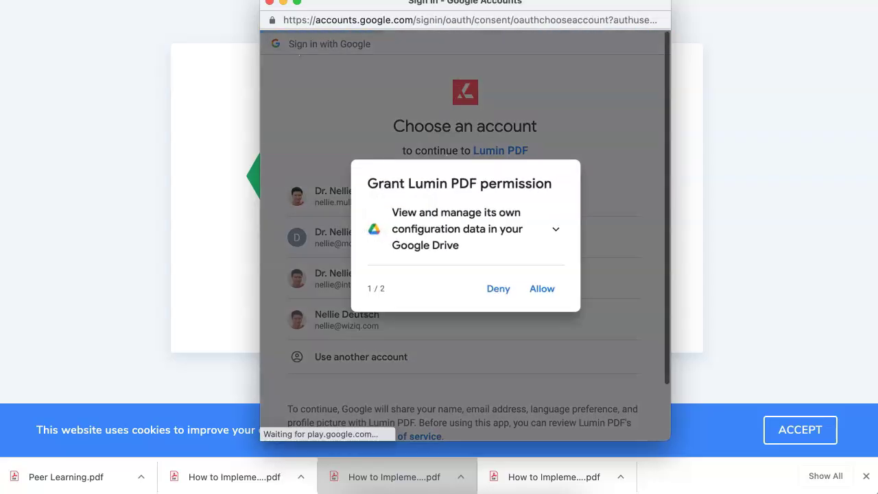
pyautogui.click(542, 289)
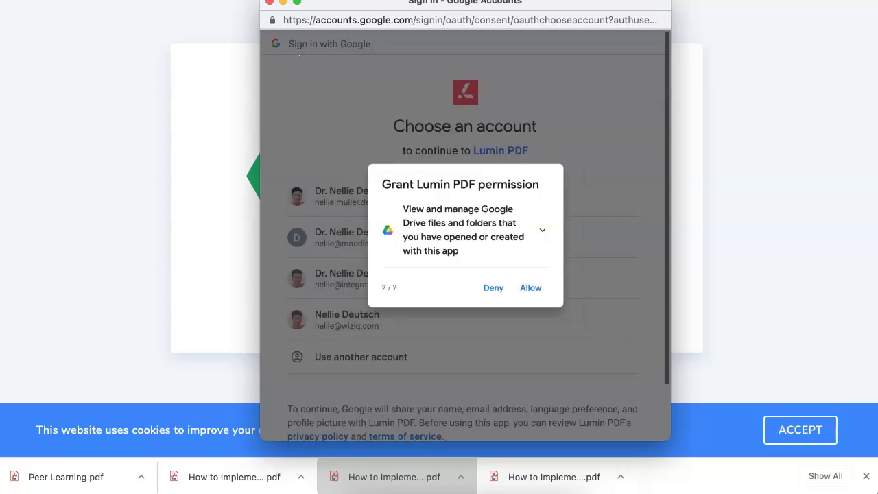
pyautogui.click(541, 296)
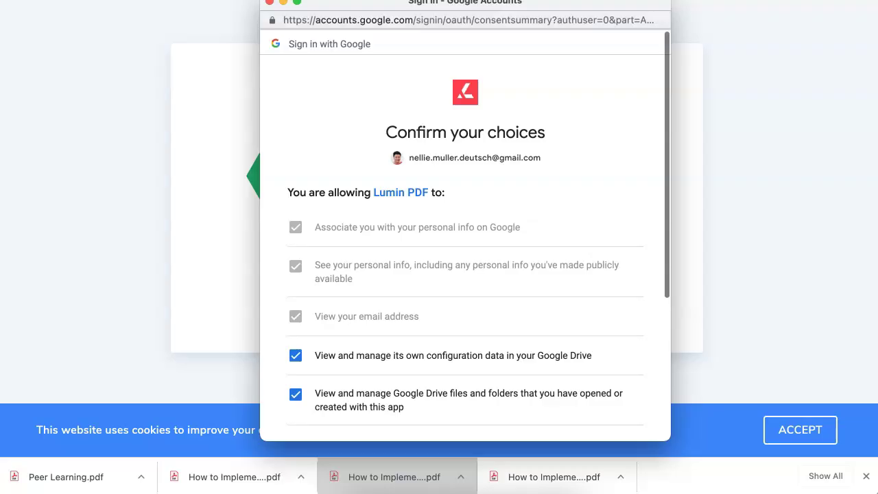
pyautogui.scroll(-5, 465, 237)
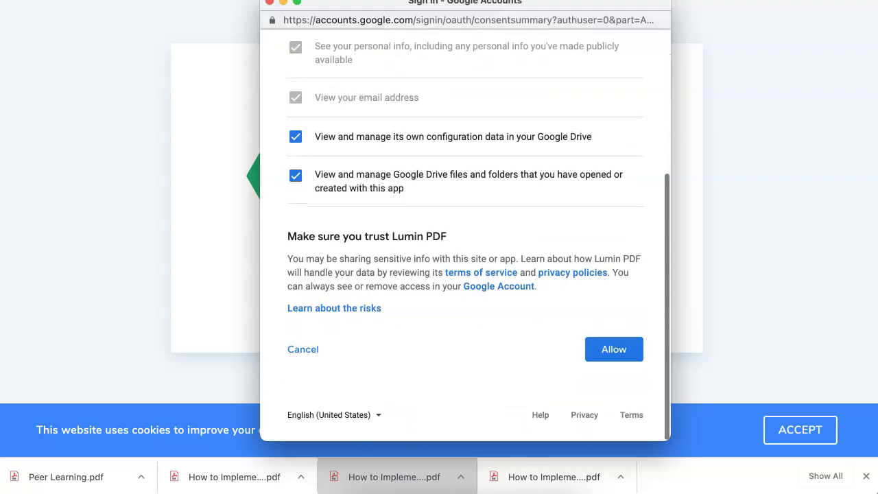
pyautogui.click(614, 351)
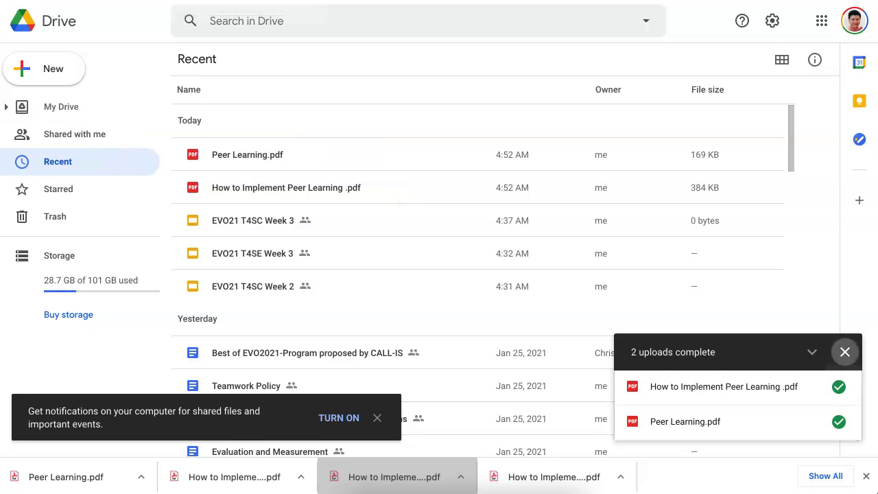
# Dismiss the upload summary and open Peer Learning.pdf with Google Docs.
pyautogui.click(846, 352)
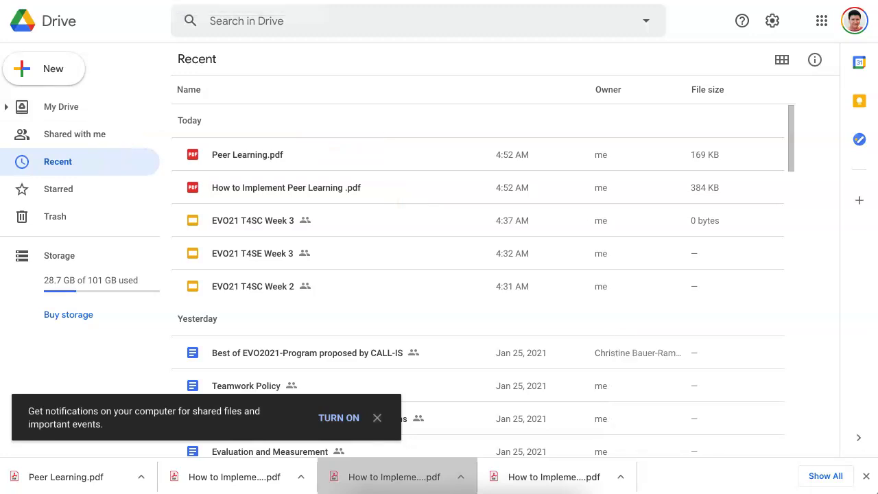
pyautogui.scroll(-1, 479, 281)
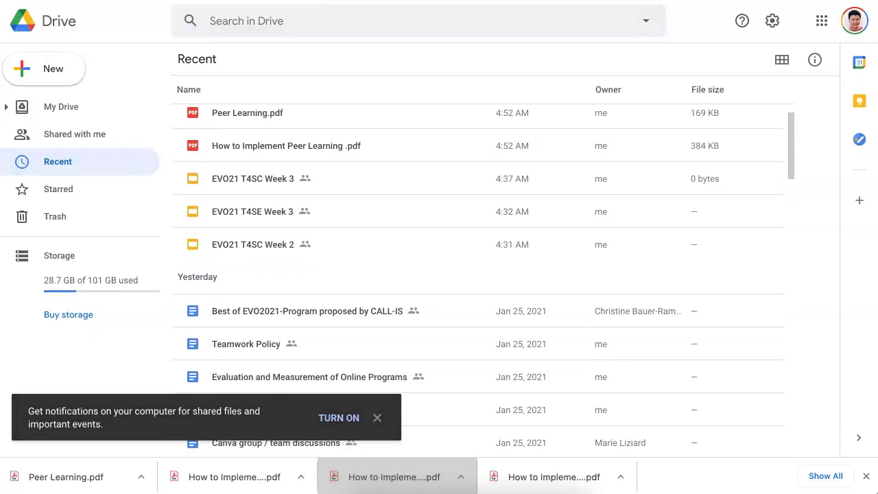
pyautogui.scroll(1, 479, 281)
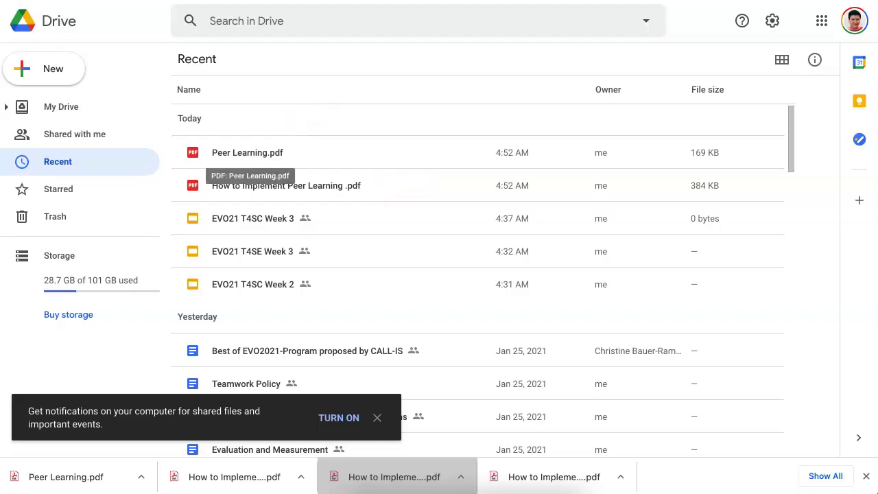
pyautogui.click(270, 154)
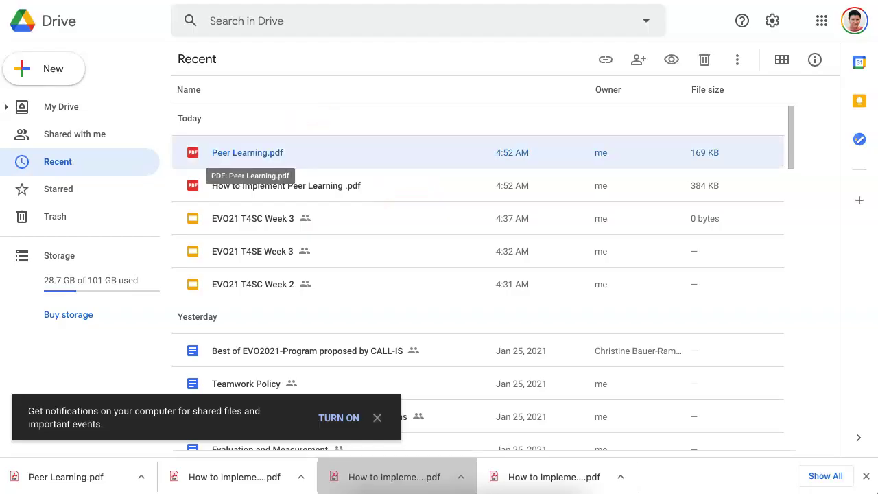
pyautogui.rightClick(269, 154)
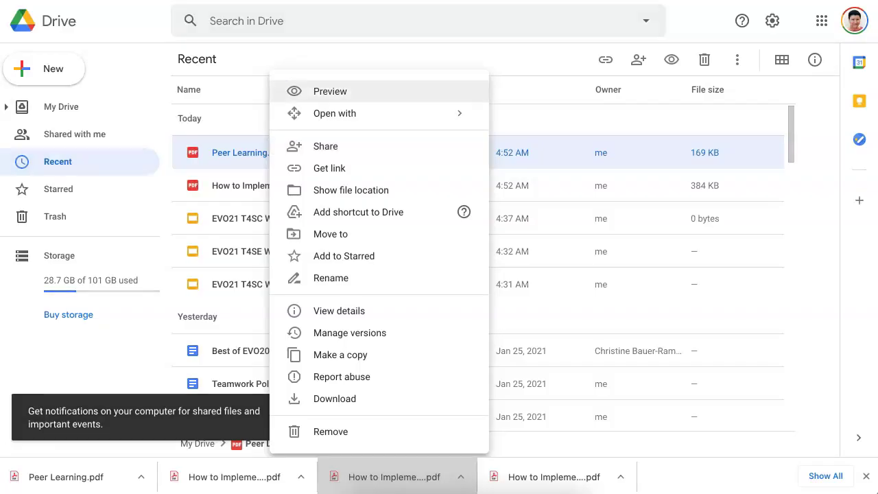
pyautogui.moveTo(334, 113)
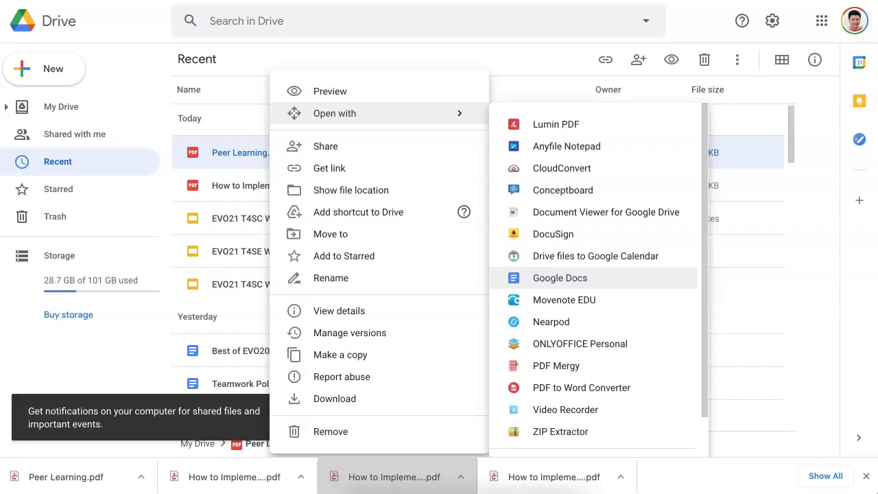
pyautogui.press('Return')
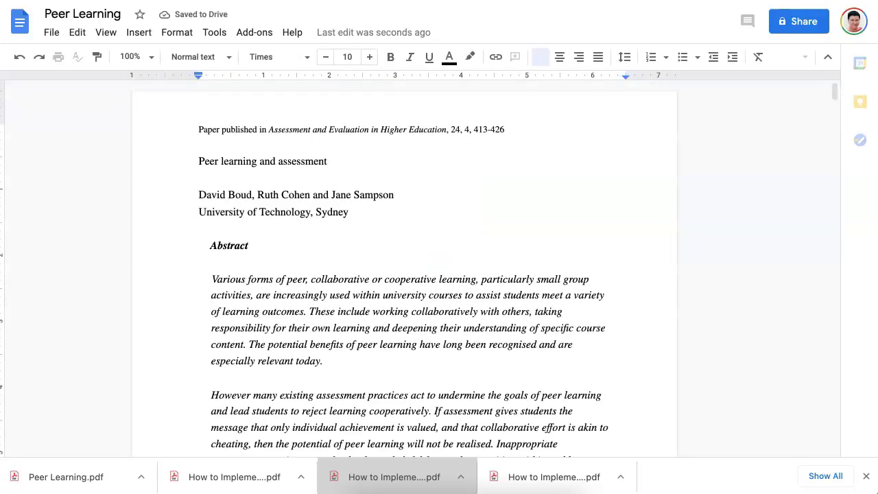
# Scroll down through the converted Peer Learning document to review its text.
pyautogui.scroll(-10, 405, 274)
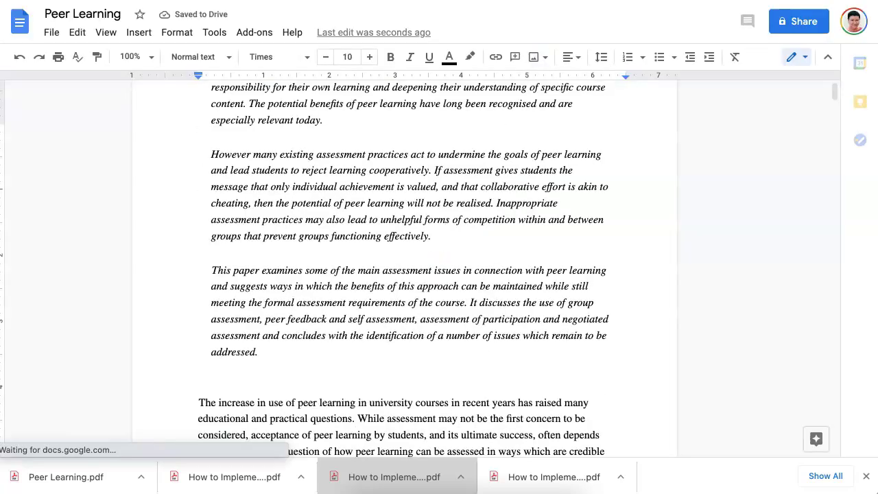
pyautogui.scroll(-1, 405, 274)
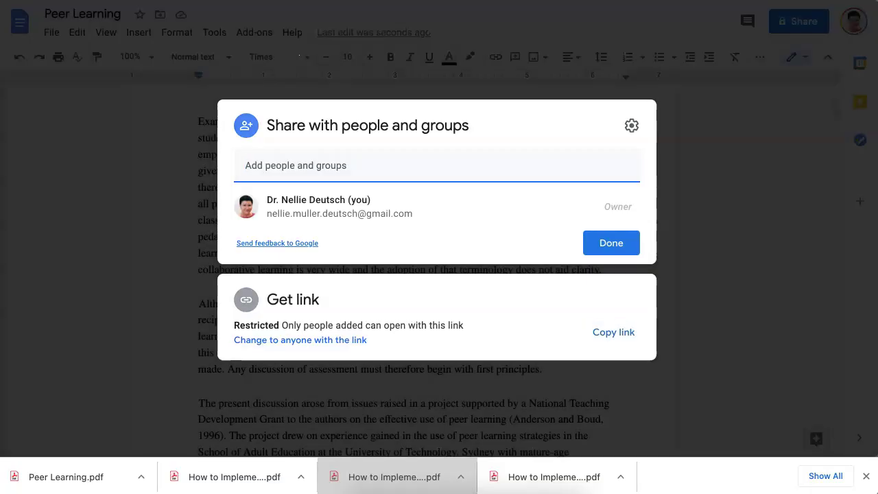
# Switch link access to anyone with the link as Viewer and close the dialog.
pyautogui.click(300, 339)
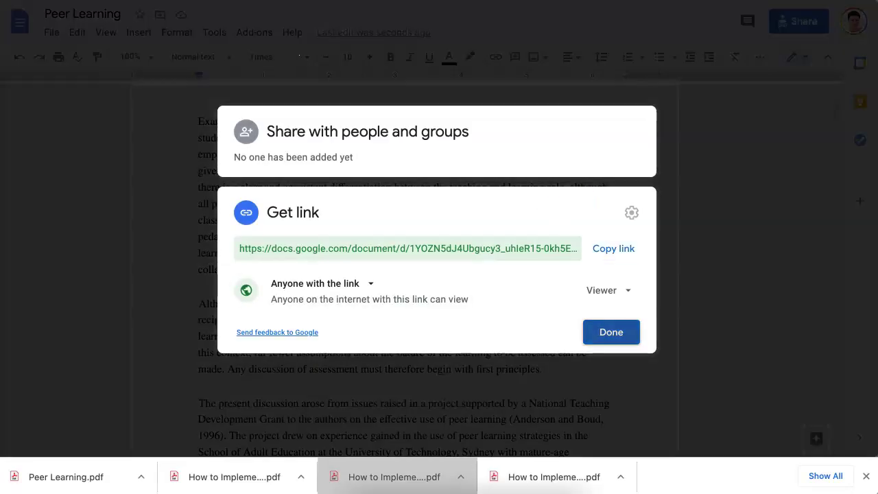
pyautogui.click(611, 332)
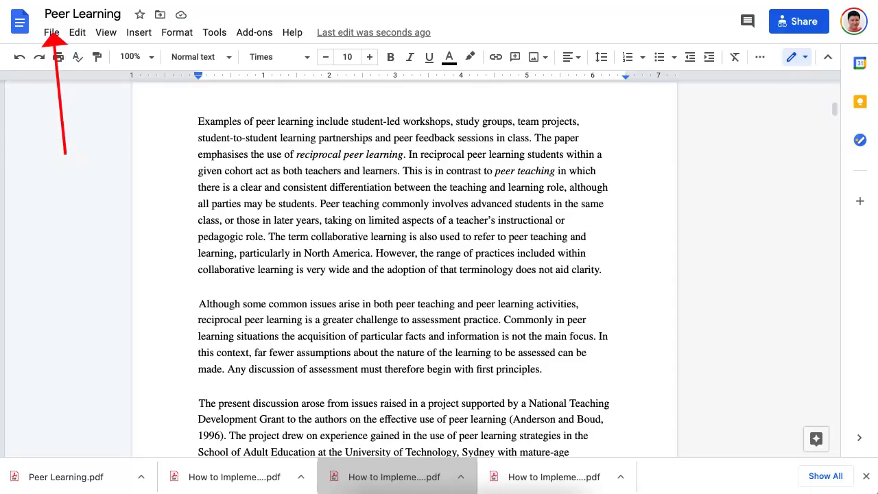
pyautogui.press('super+a')
pyautogui.hotkey('ctrl', 'alt', 'f')
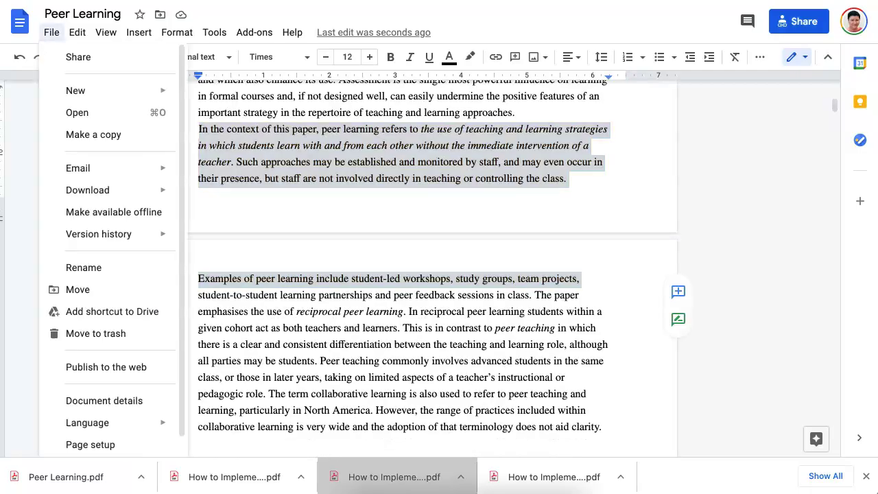
pyautogui.press('Up')
pyautogui.press('Up')
pyautogui.press('Up')
pyautogui.press('Up')
pyautogui.press('Up')
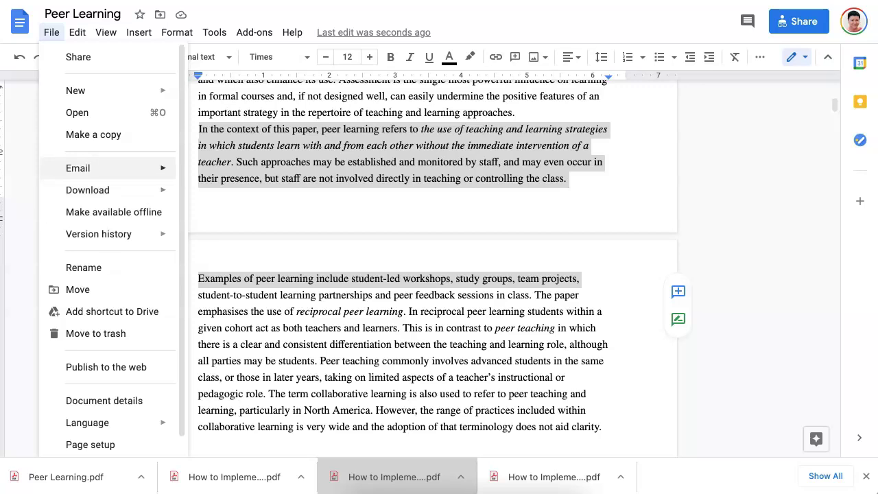
pyautogui.press('Down')
pyautogui.press('Down')
pyautogui.press('Right')
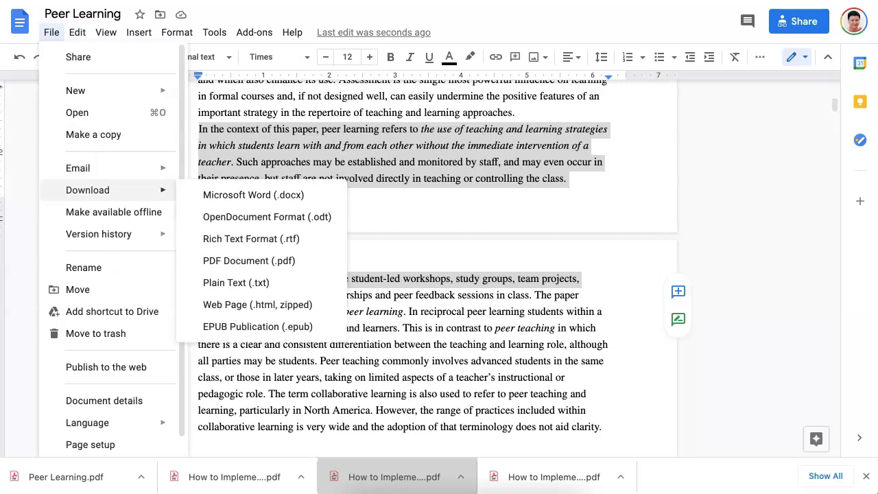
pyautogui.press('Down')
pyautogui.press('Down')
pyautogui.press('Down')
pyautogui.press('Down')
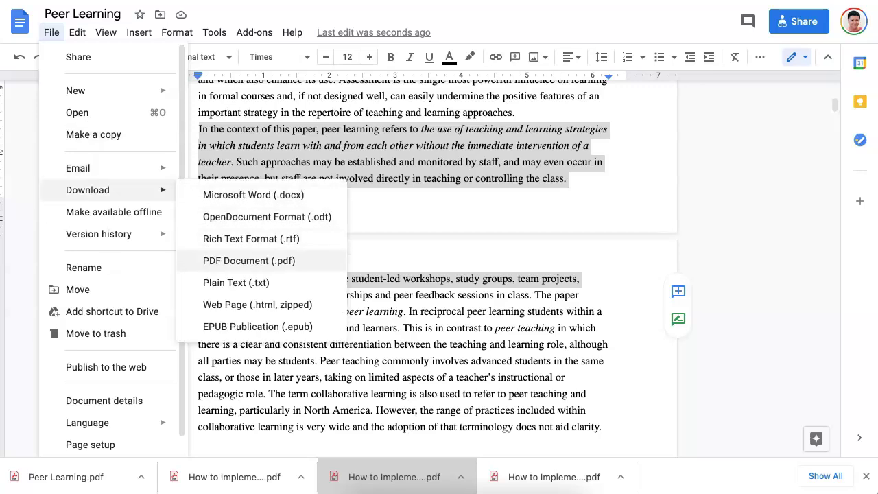
pyautogui.press('Up')
pyautogui.press('Up')
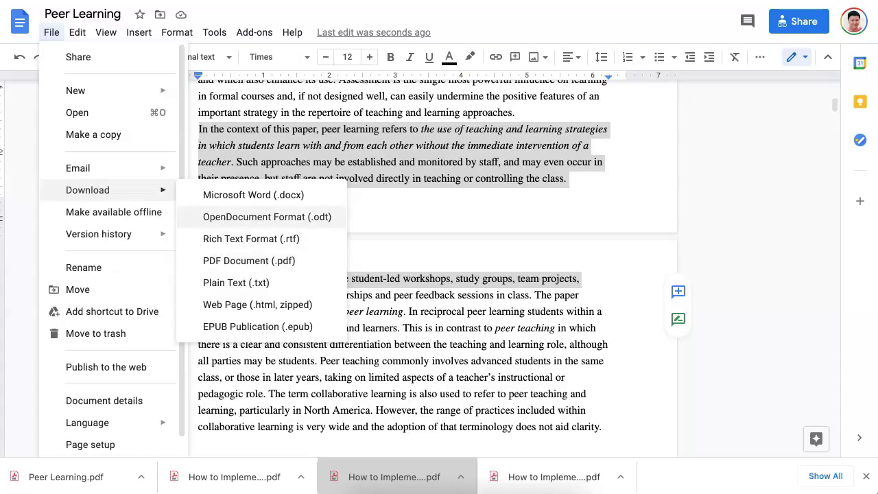
pyautogui.press('Up')
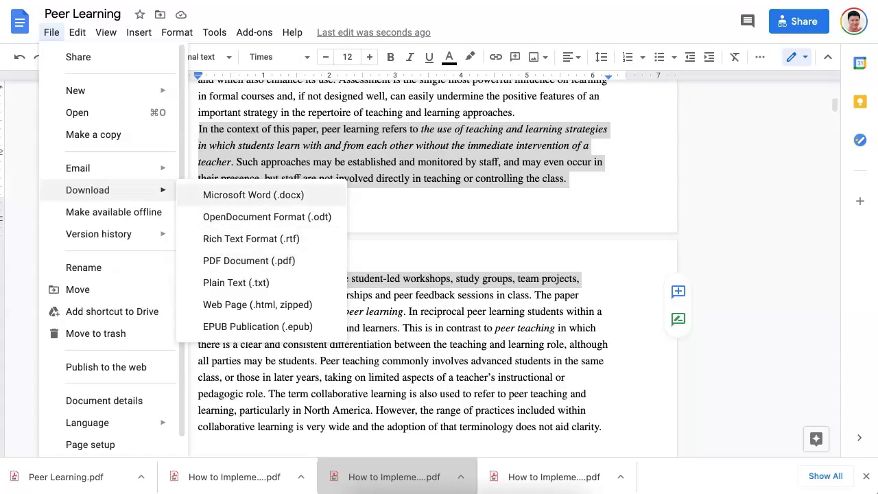
pyautogui.press('Left')
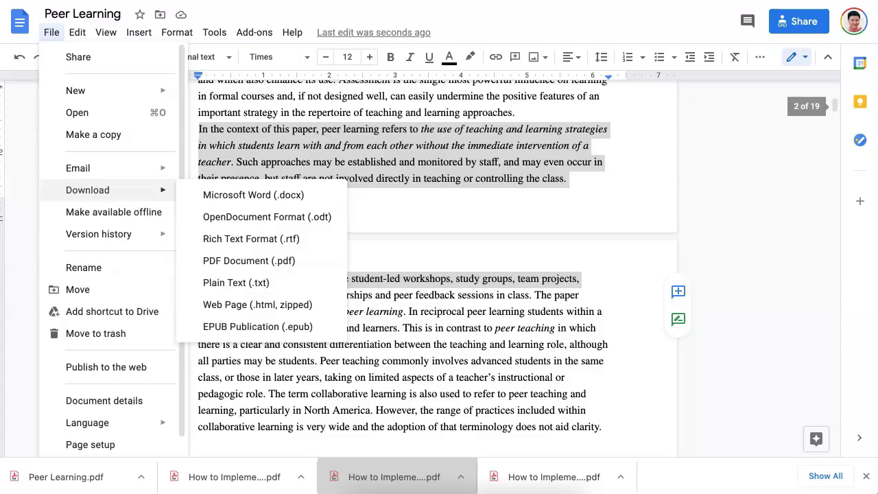
pyautogui.press('Escape')
pyautogui.scroll(3, 439, 275)
pyautogui.scroll(5, 415, 267)
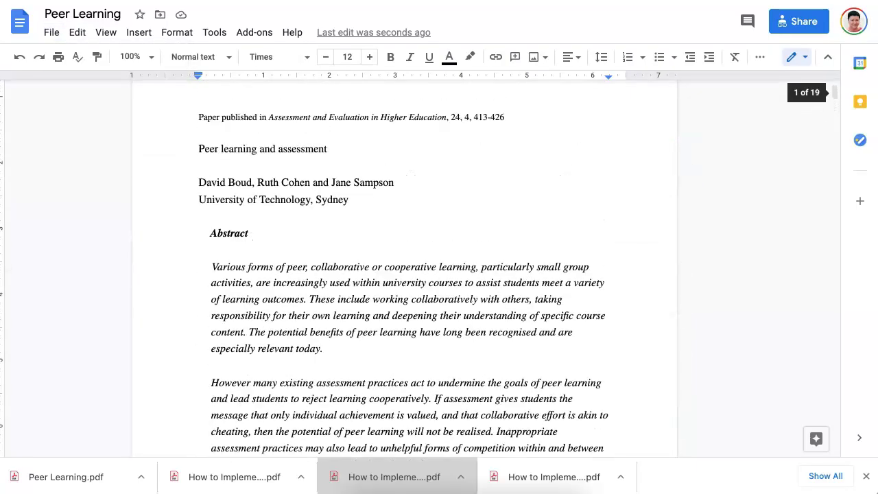